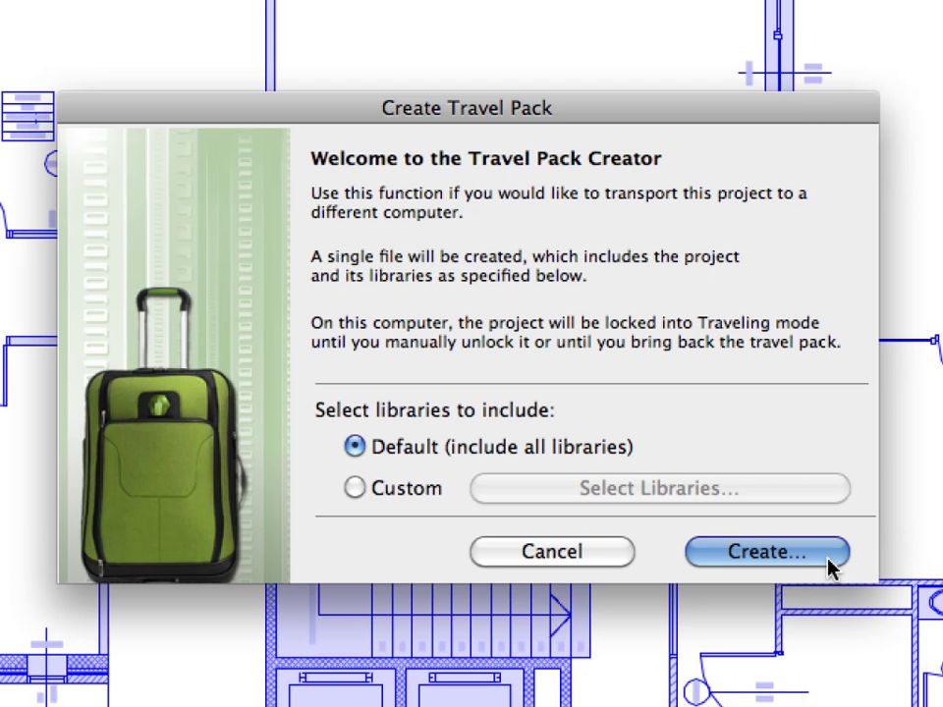
- Confirm saving the MS Building-TW travel pack and return to the Second Floor plan
click(829, 559)
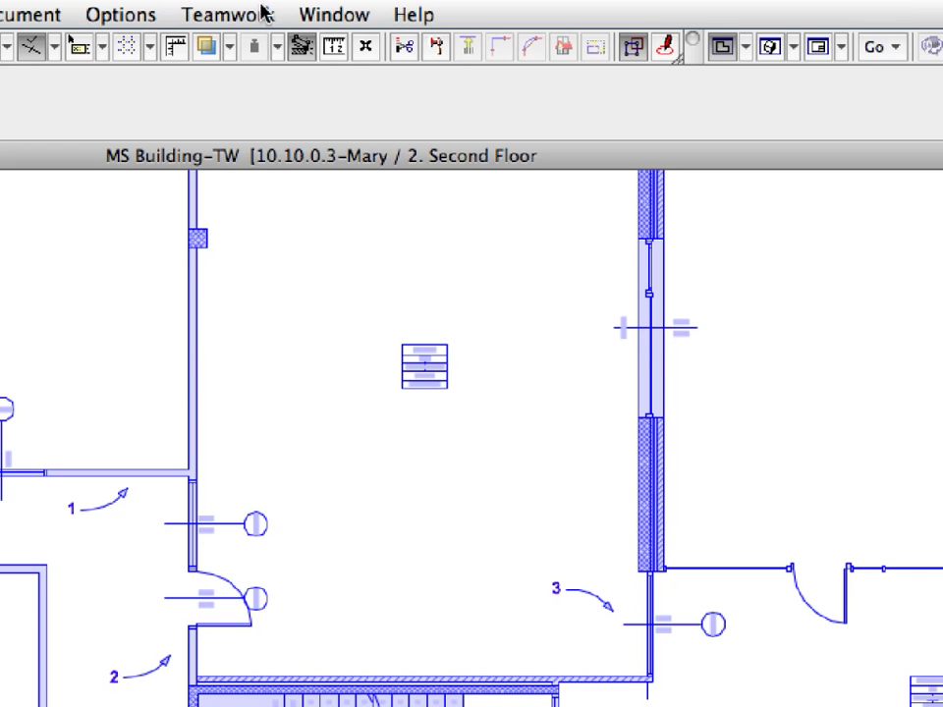
click(262, 13)
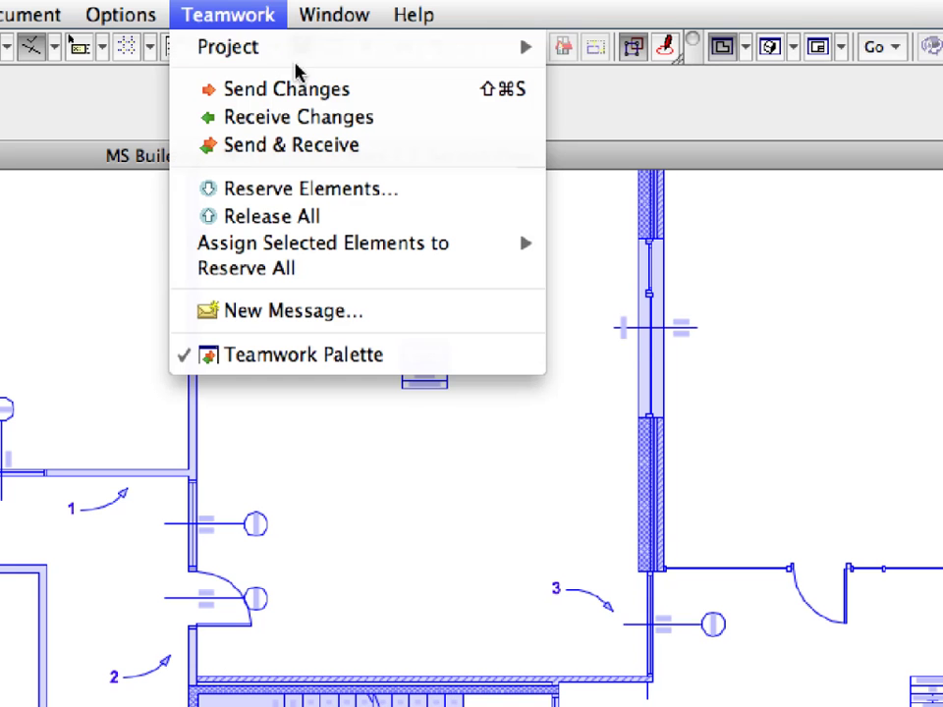
mouse_move(309, 61)
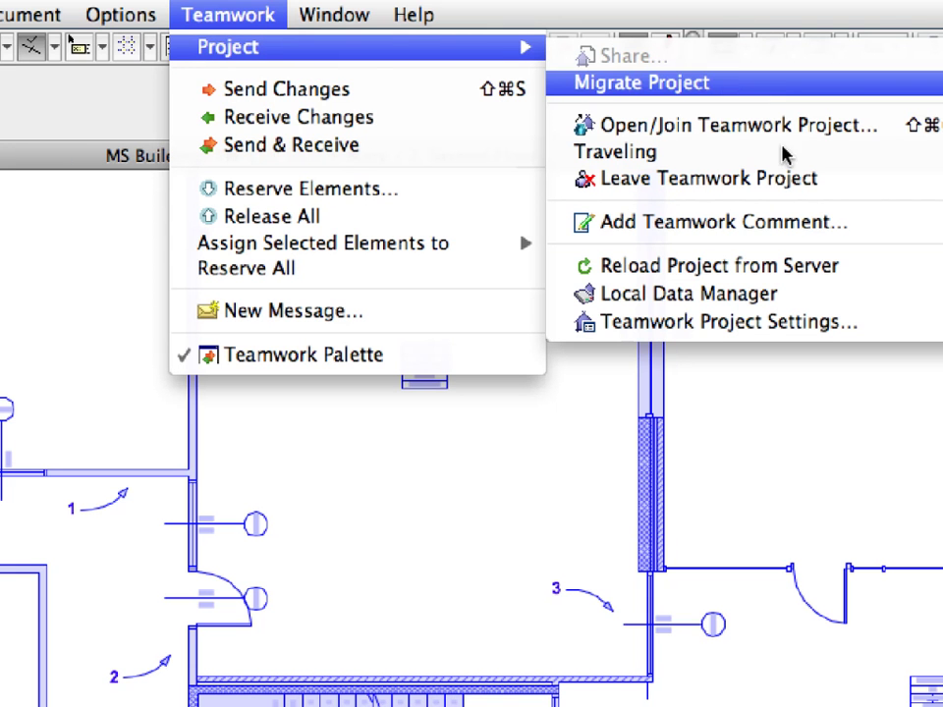
click(869, 299)
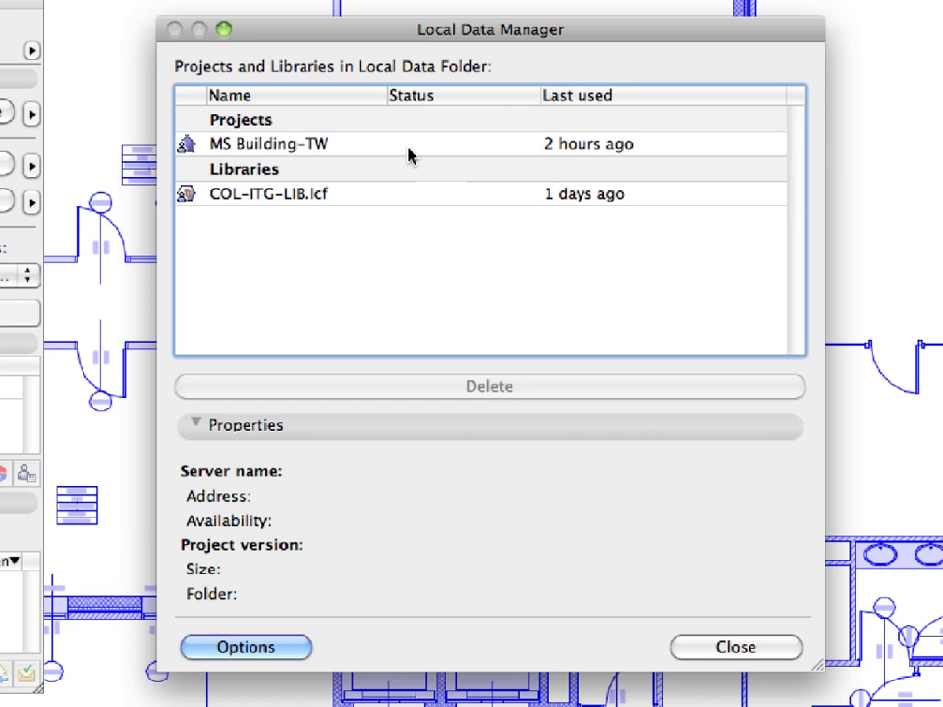
click(424, 226)
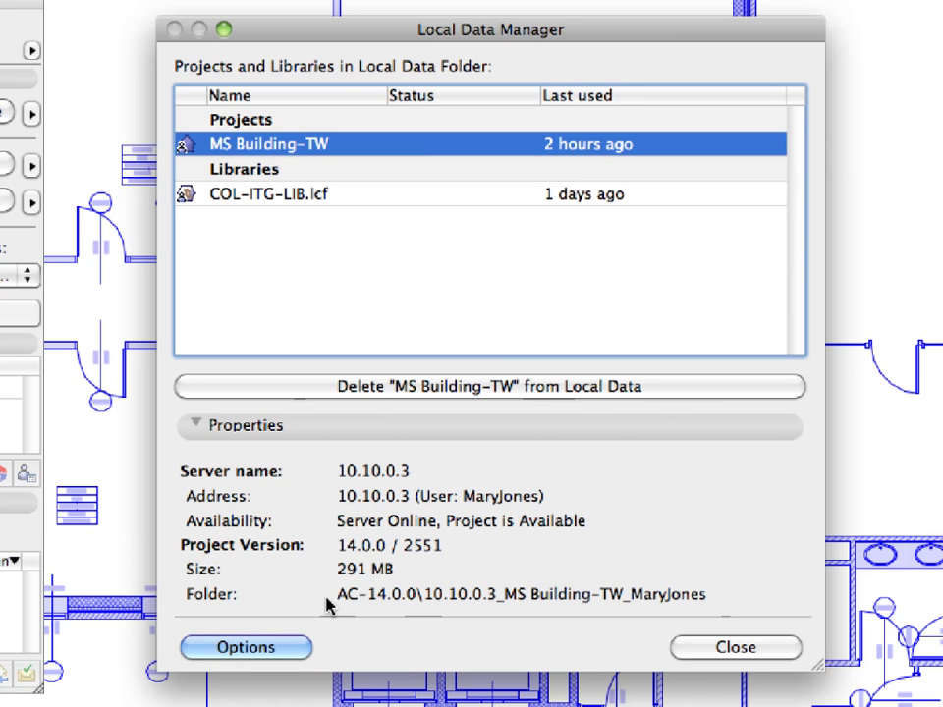
click(786, 649)
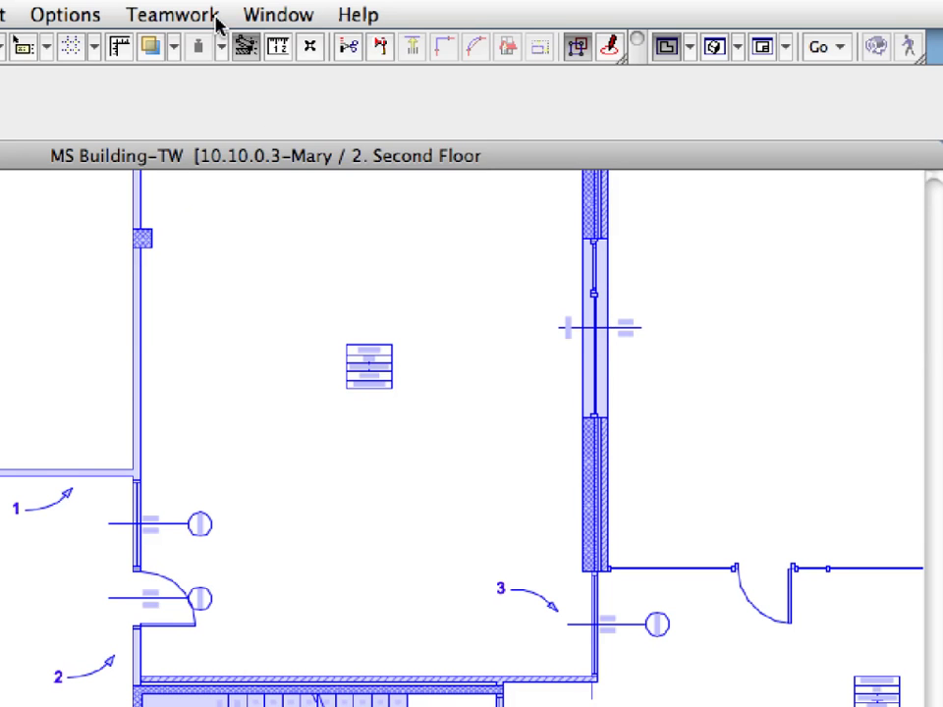
- Choose Create Travel Pack from the Teamwork > Project > Traveling menu
click(216, 17)
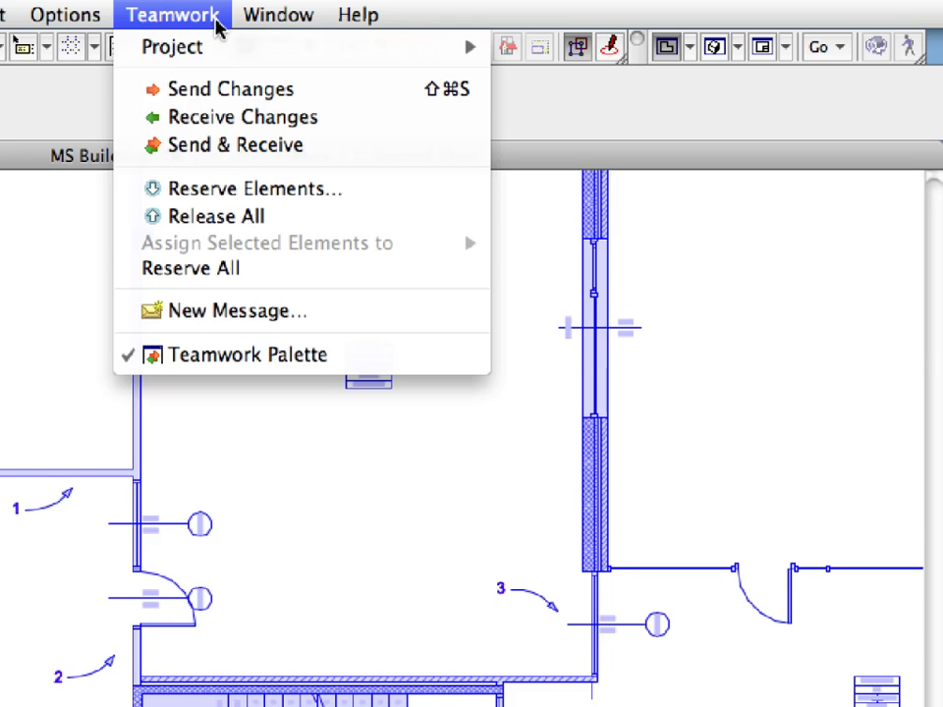
mouse_move(221, 42)
mouse_move(626, 155)
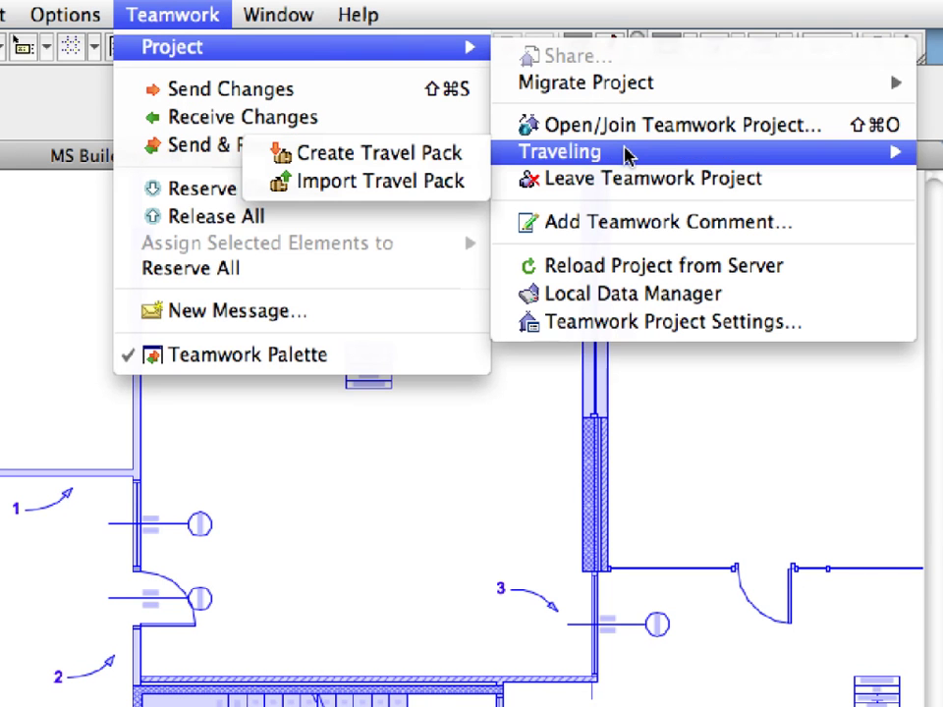
click(474, 154)
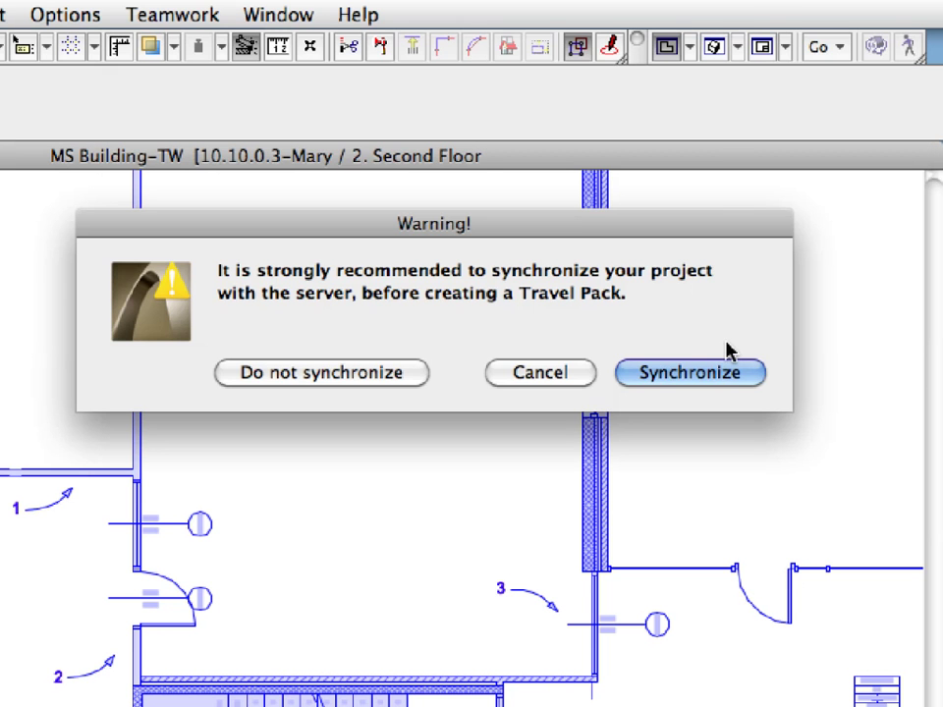
- Synchronize with the server, pack MS Building-TW.twtravel to the Desktop, then save and close
click(756, 383)
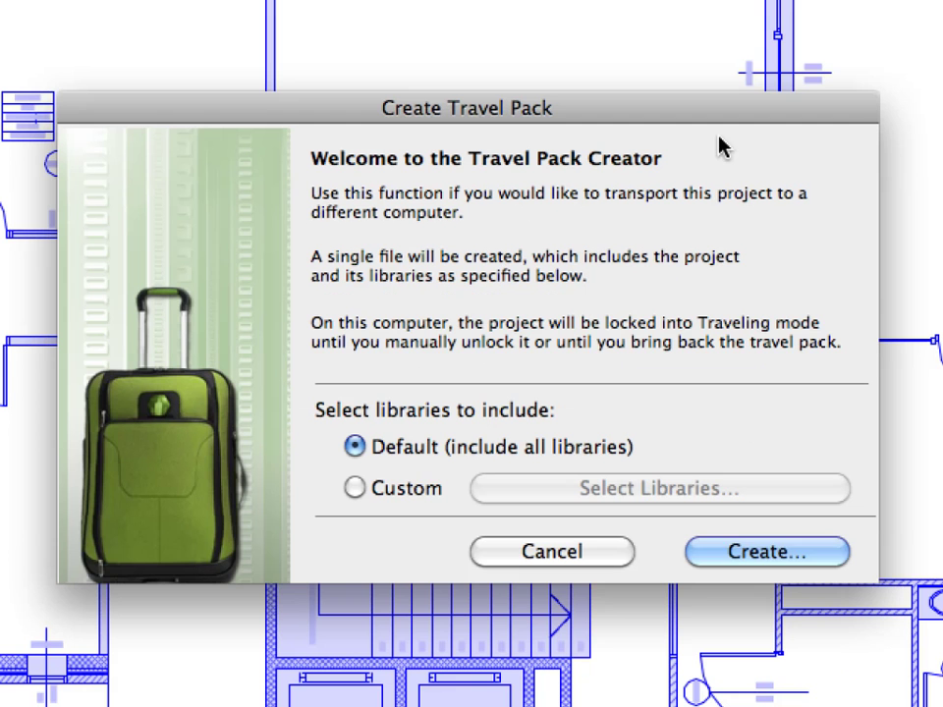
click(830, 565)
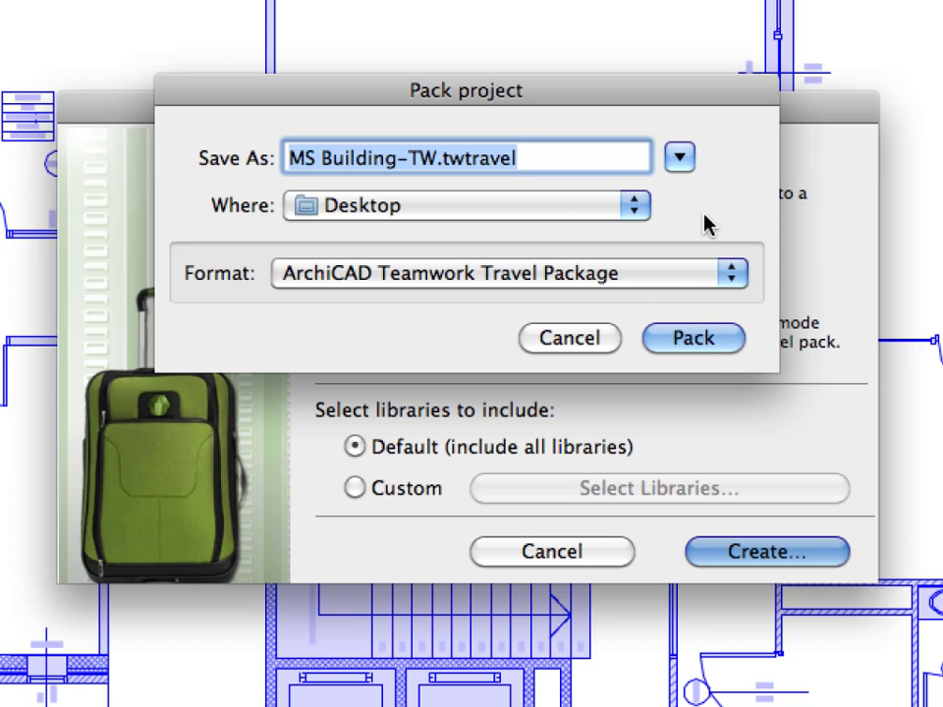
click(693, 338)
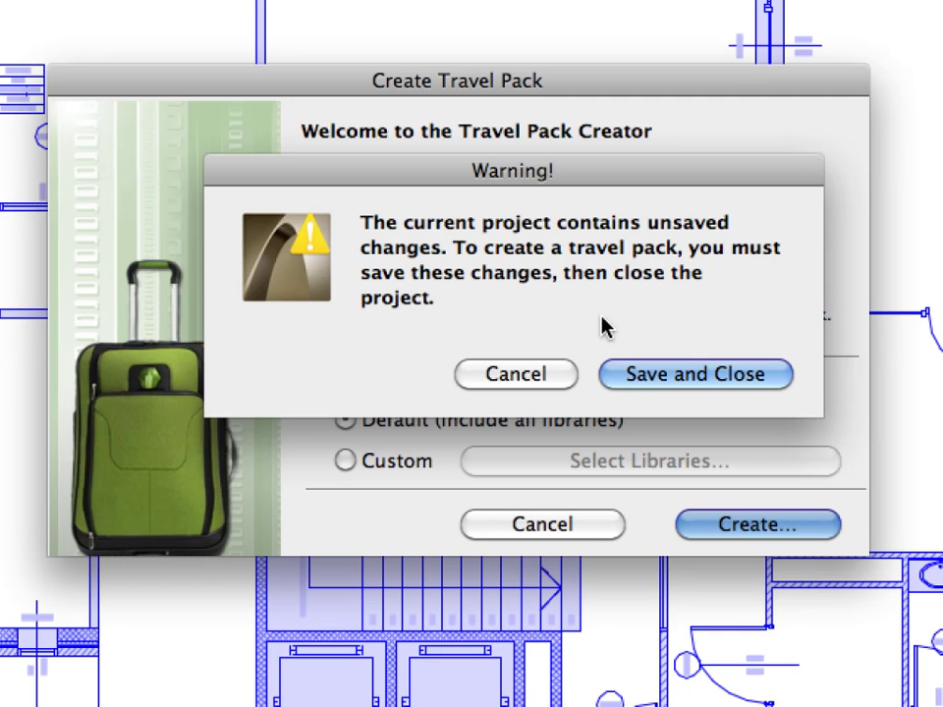
click(786, 386)
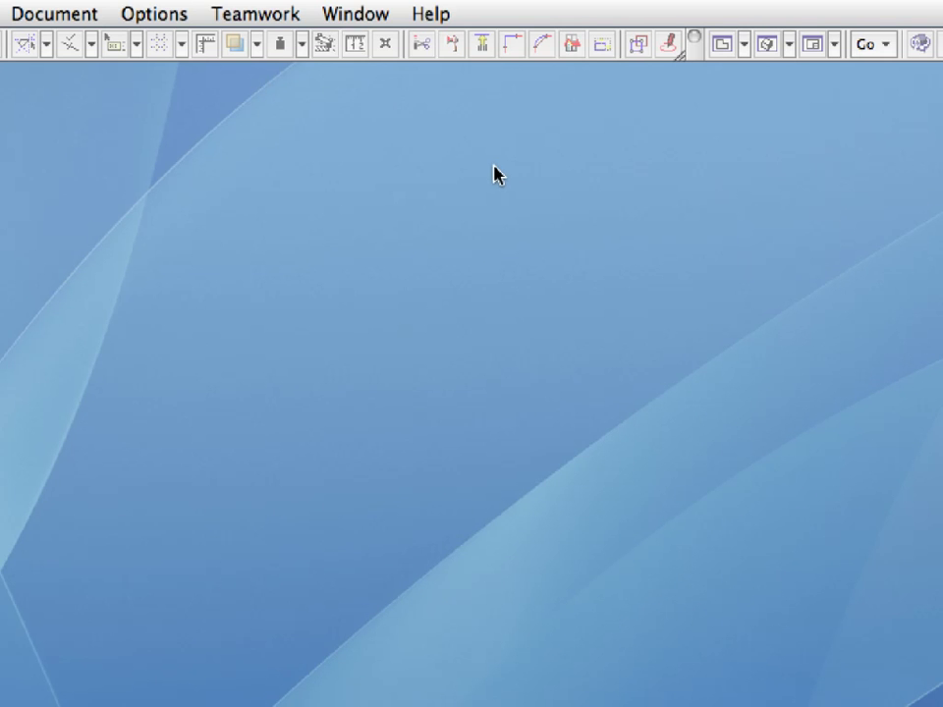
click(295, 22)
mouse_move(301, 45)
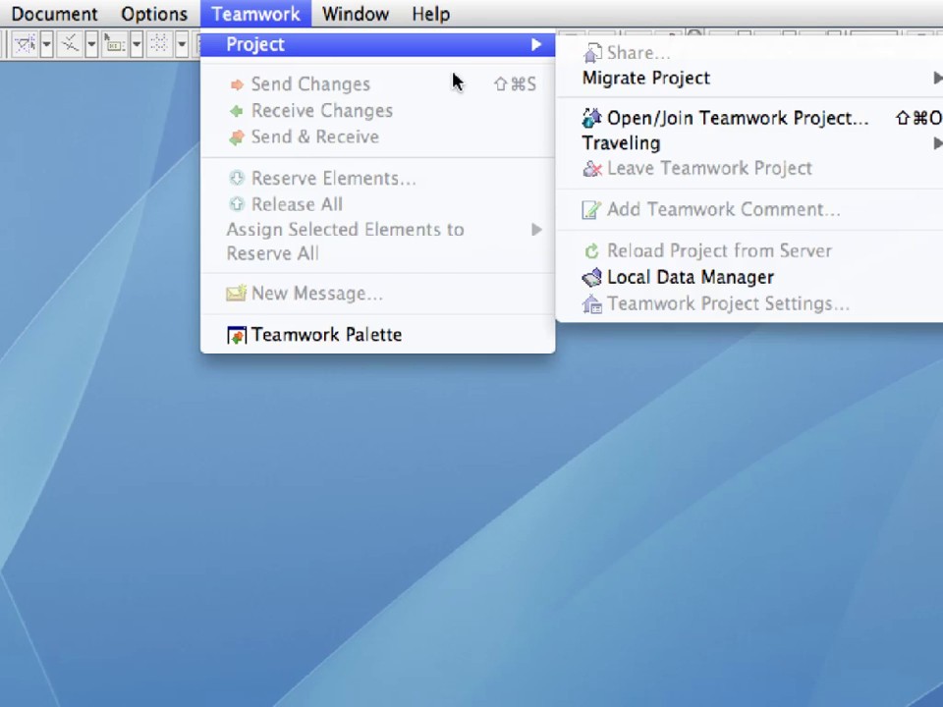
click(845, 285)
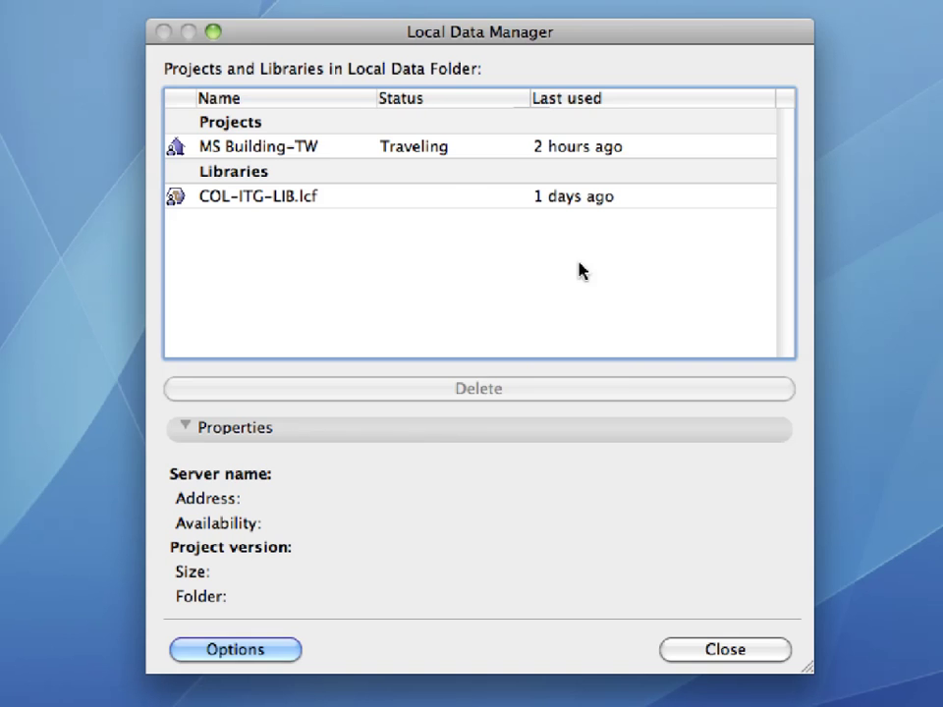
click(502, 155)
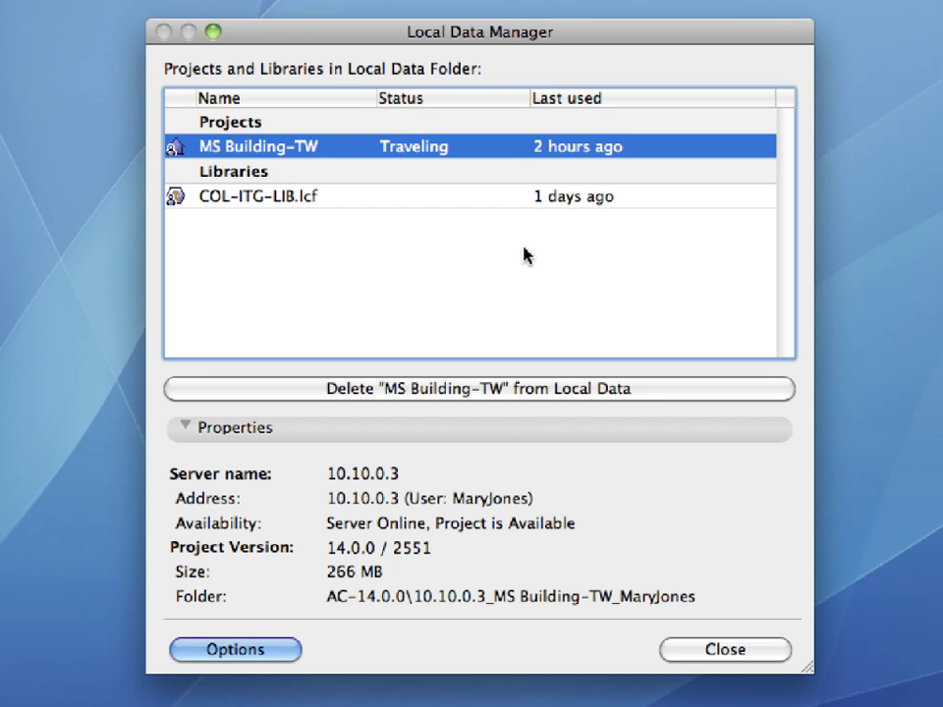
click(769, 656)
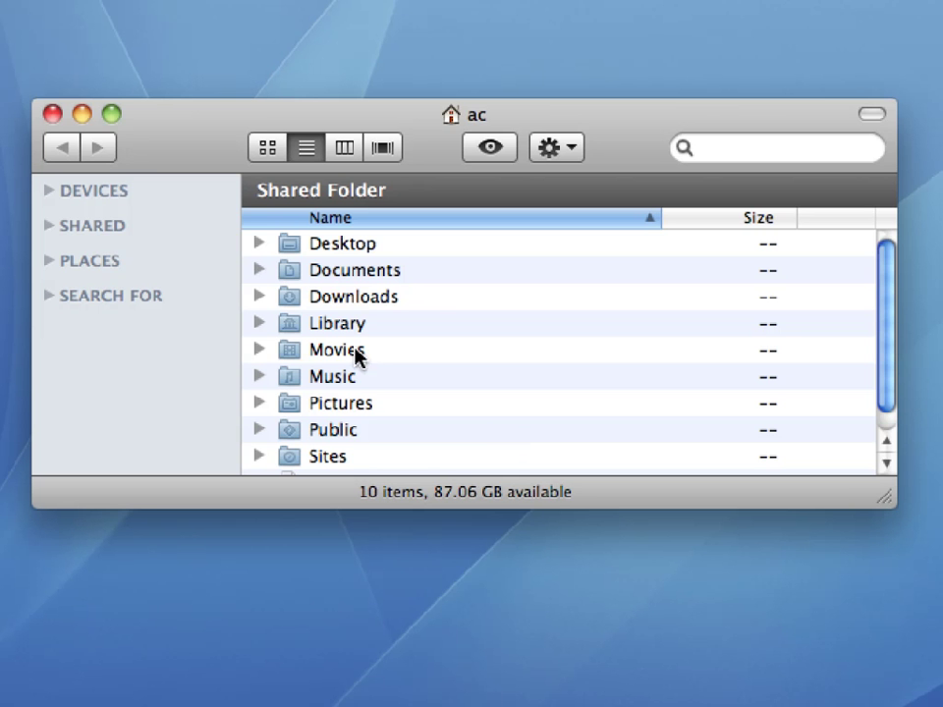
- Show the Desktop folder in Finder and select MS Building-TW.twtravel
click(259, 245)
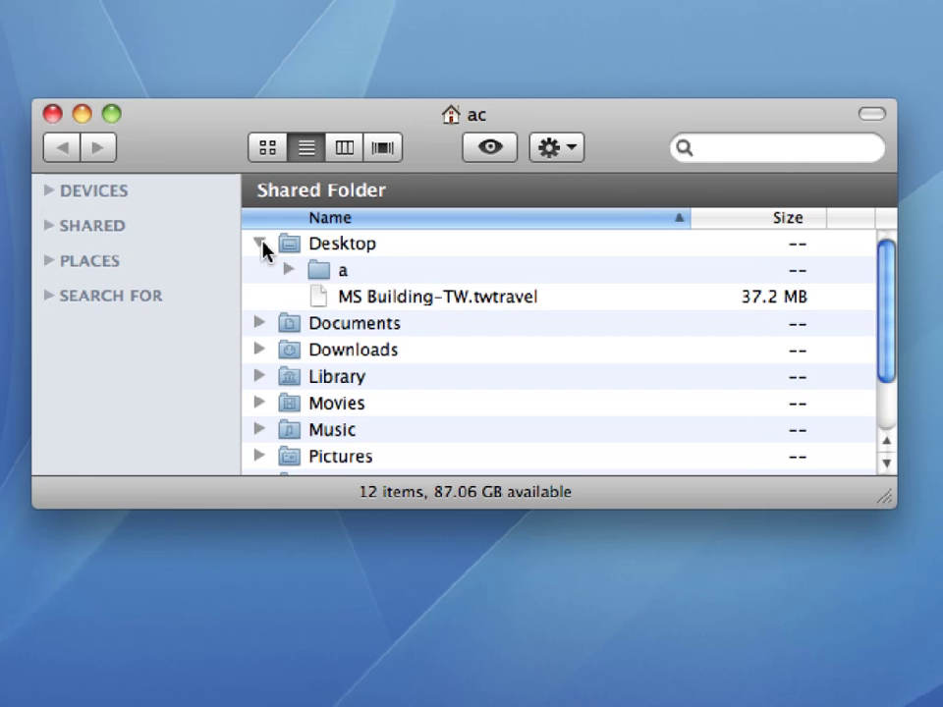
click(584, 300)
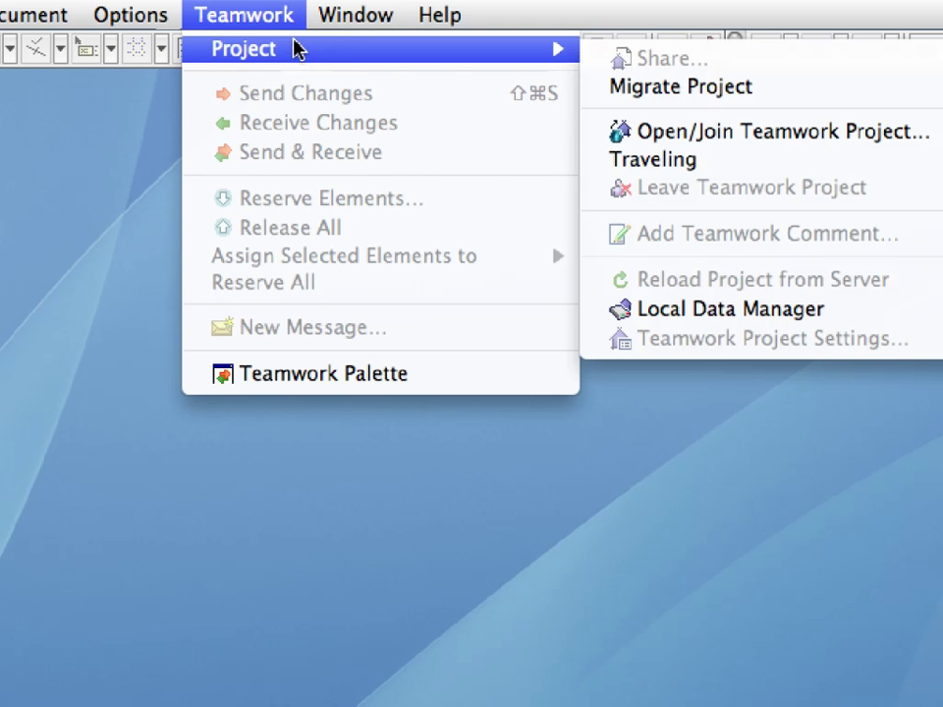
- Import MS Building-TW.twtravel from the Desktop with Import Travel Pack and confirm success
mouse_move(704, 171)
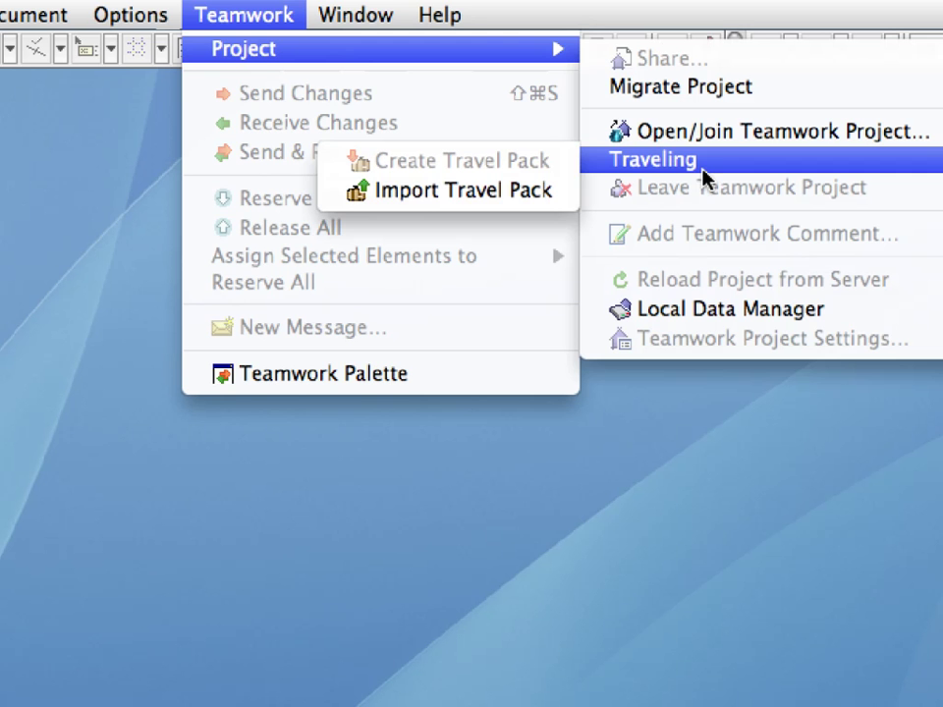
click(578, 191)
click(311, 257)
click(565, 309)
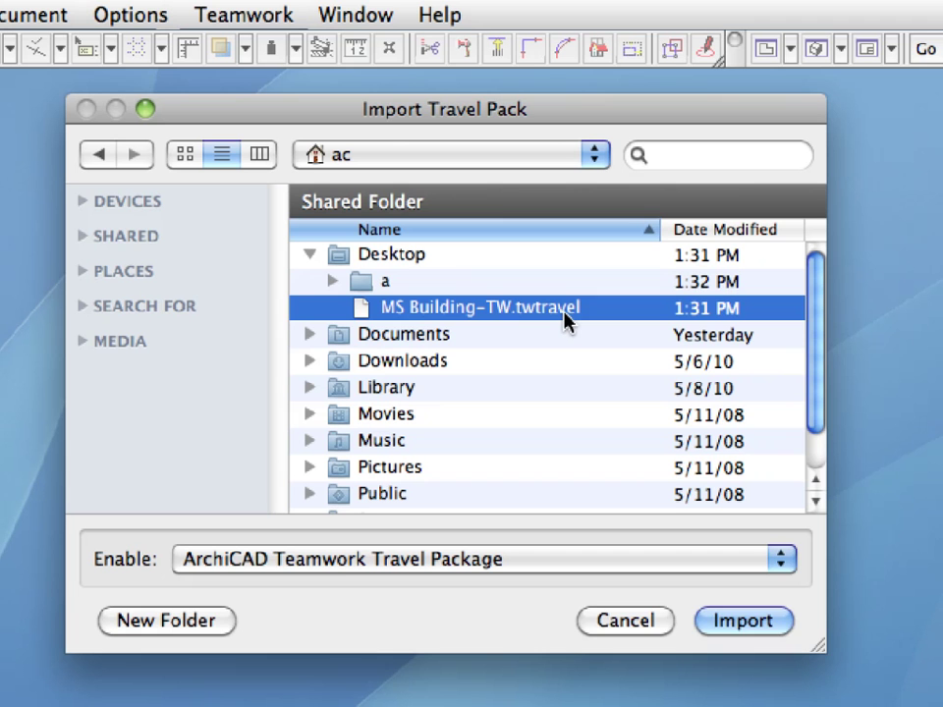
click(784, 624)
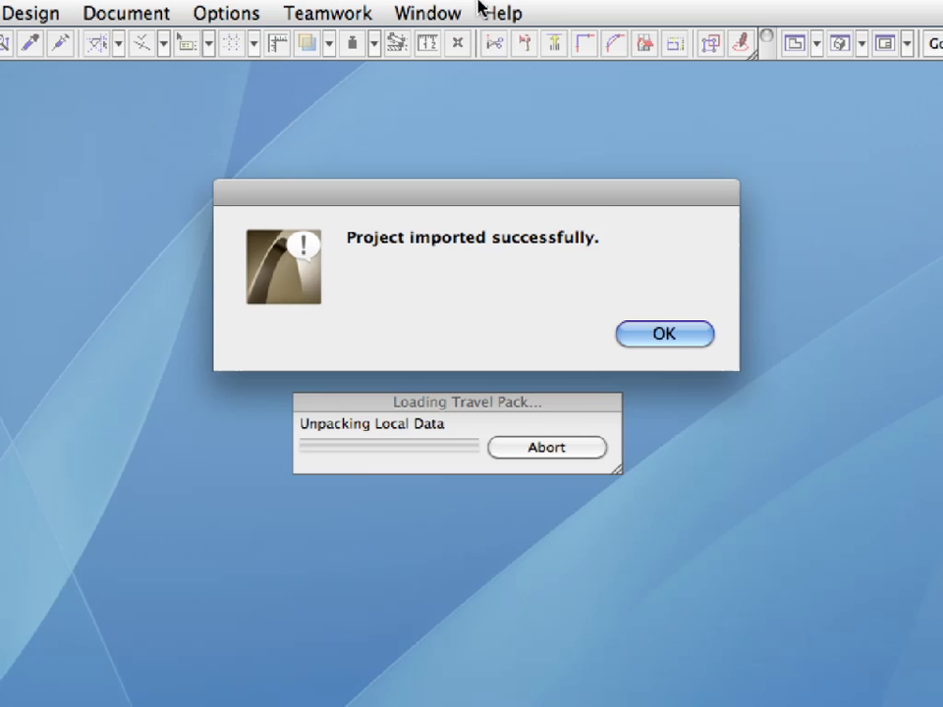
click(703, 337)
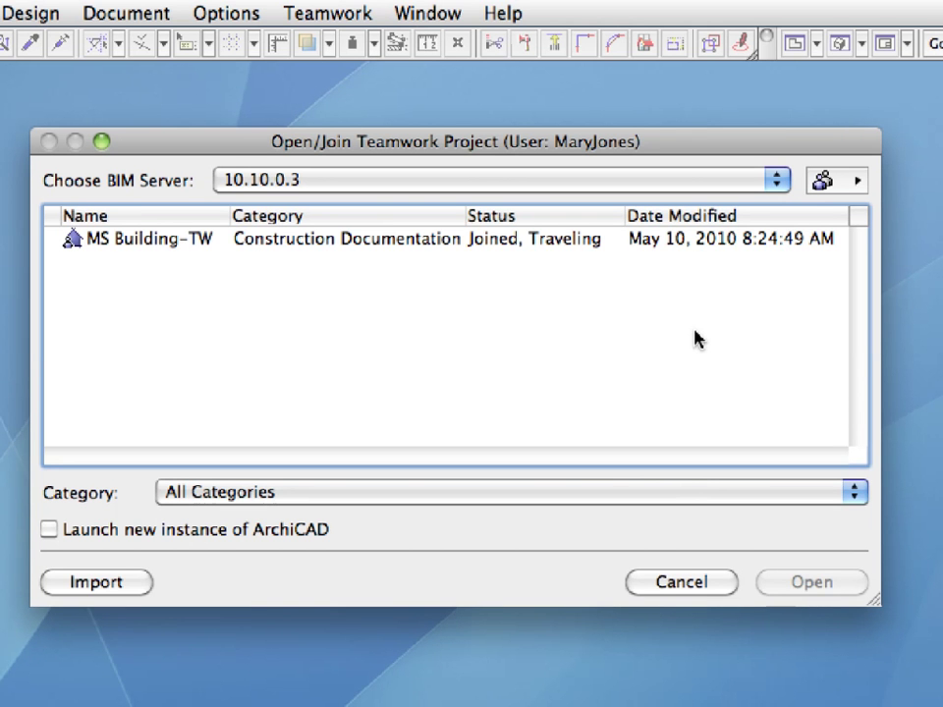
- Select MS Building-TW in the Open/Join Teamwork Project list and open it
click(588, 248)
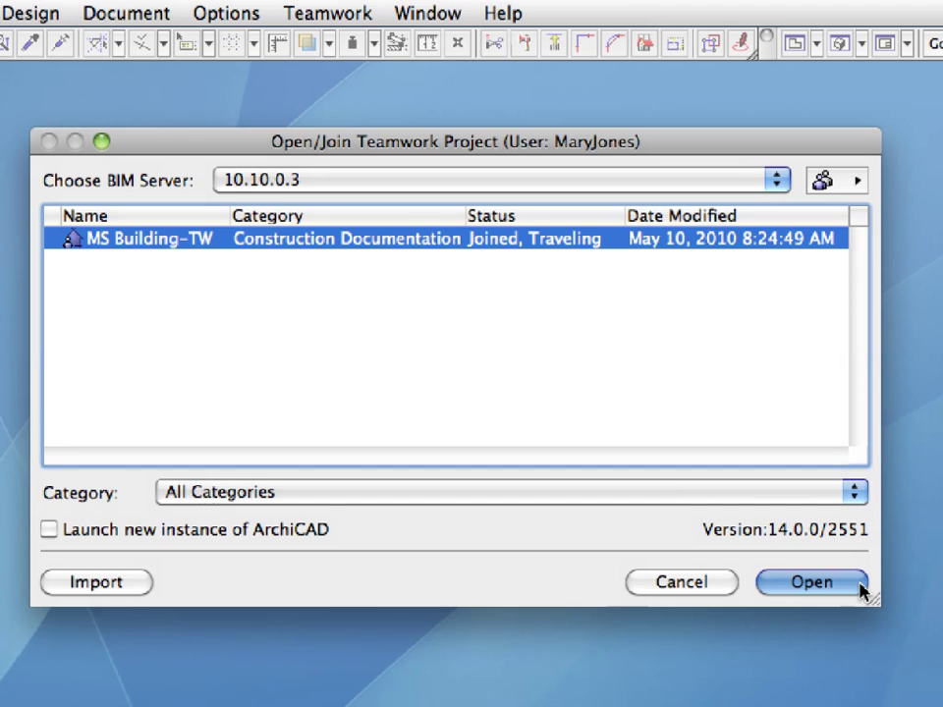
click(861, 588)
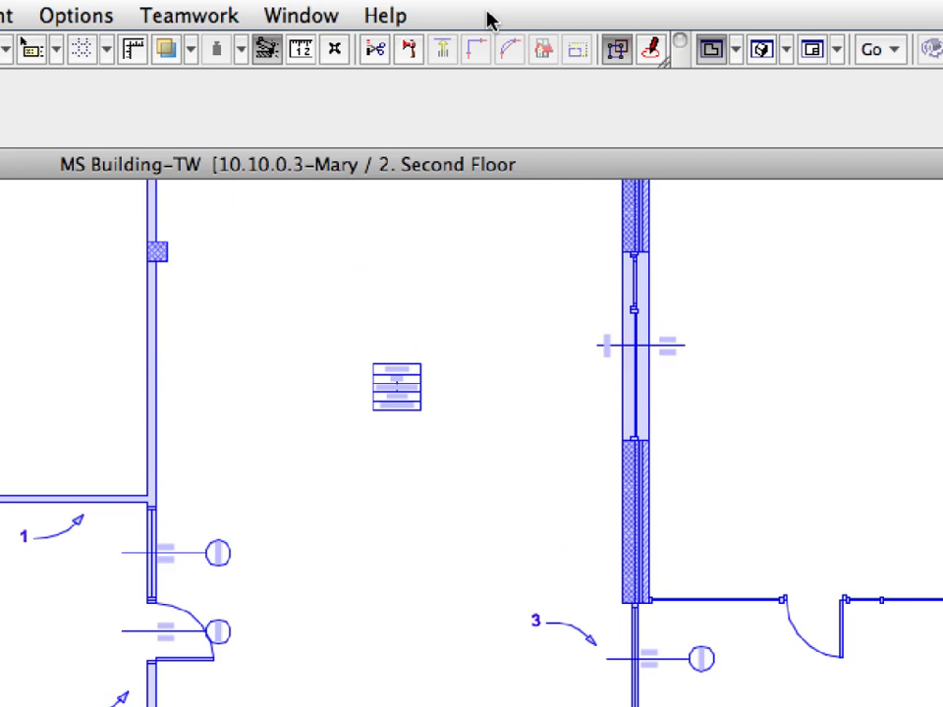
click(224, 12)
mouse_move(235, 51)
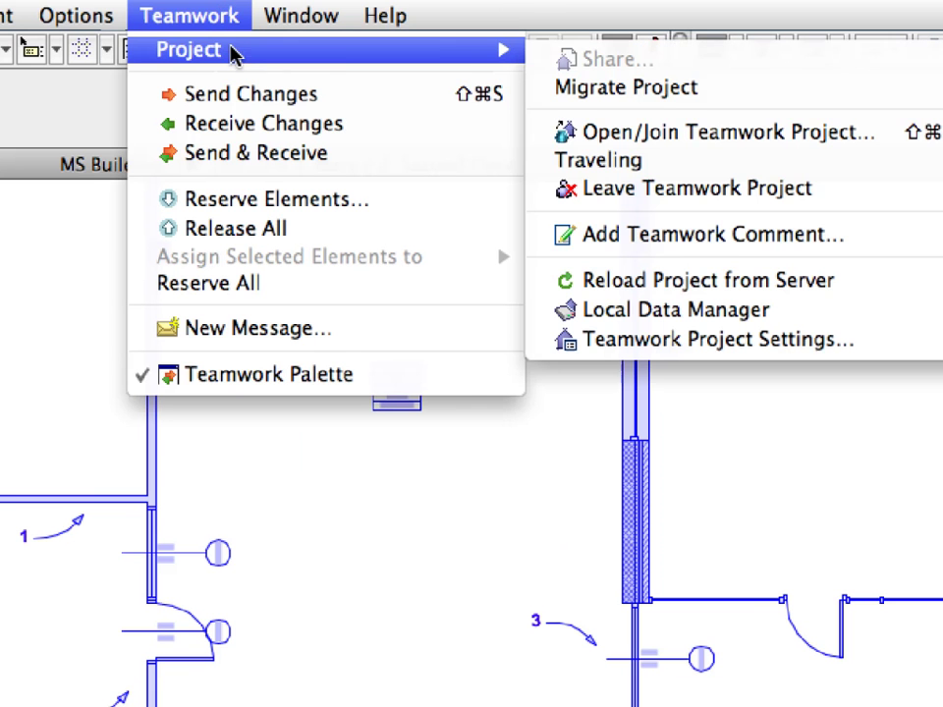
click(834, 314)
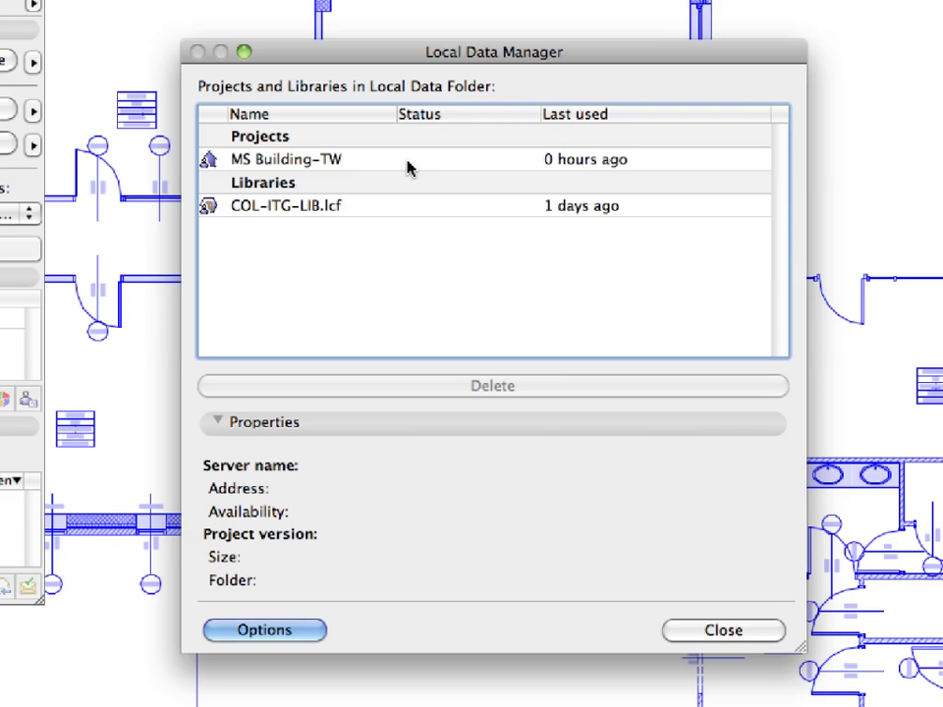
click(407, 167)
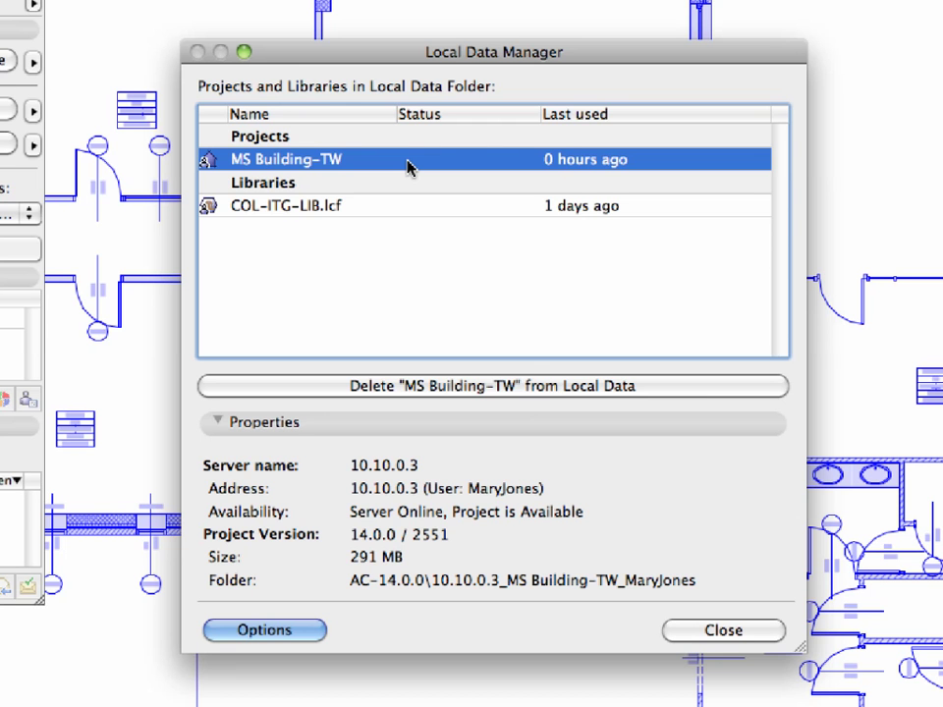
click(699, 396)
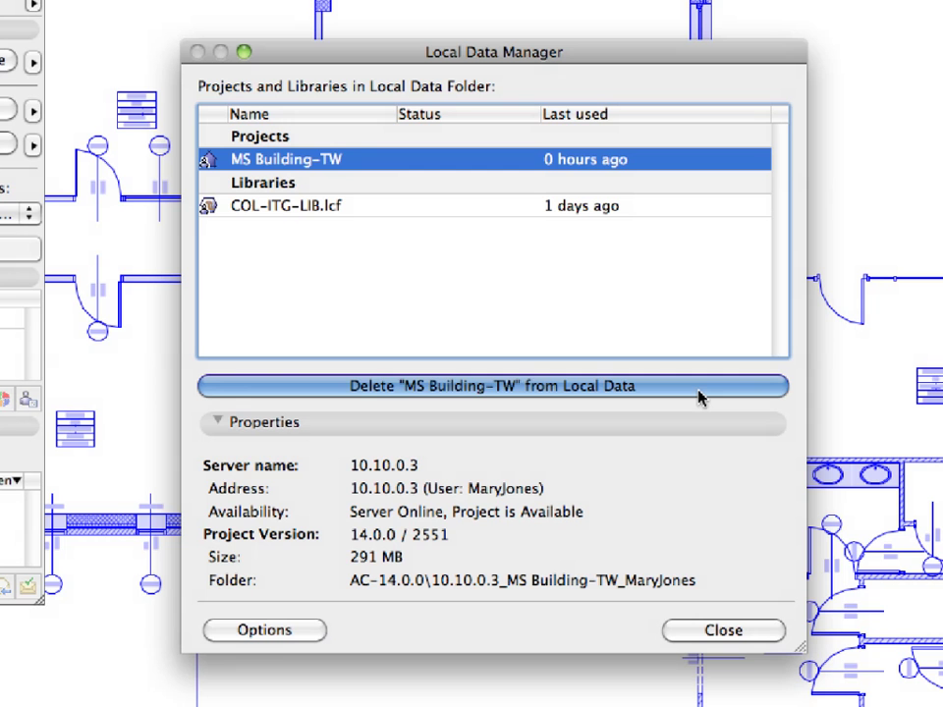
drag(700, 396, 688, 372)
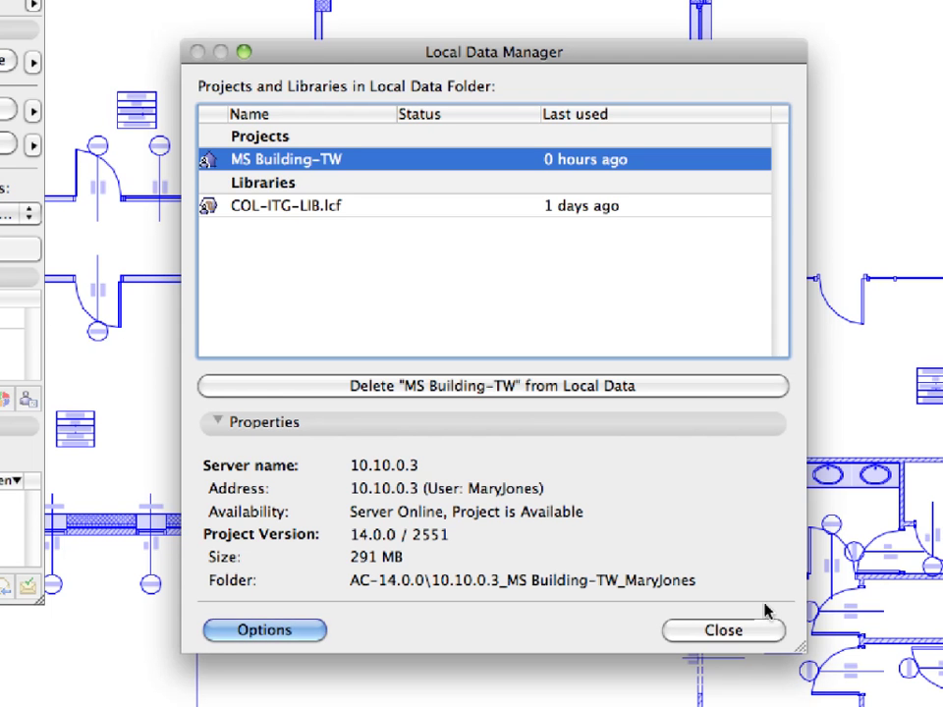
click(782, 632)
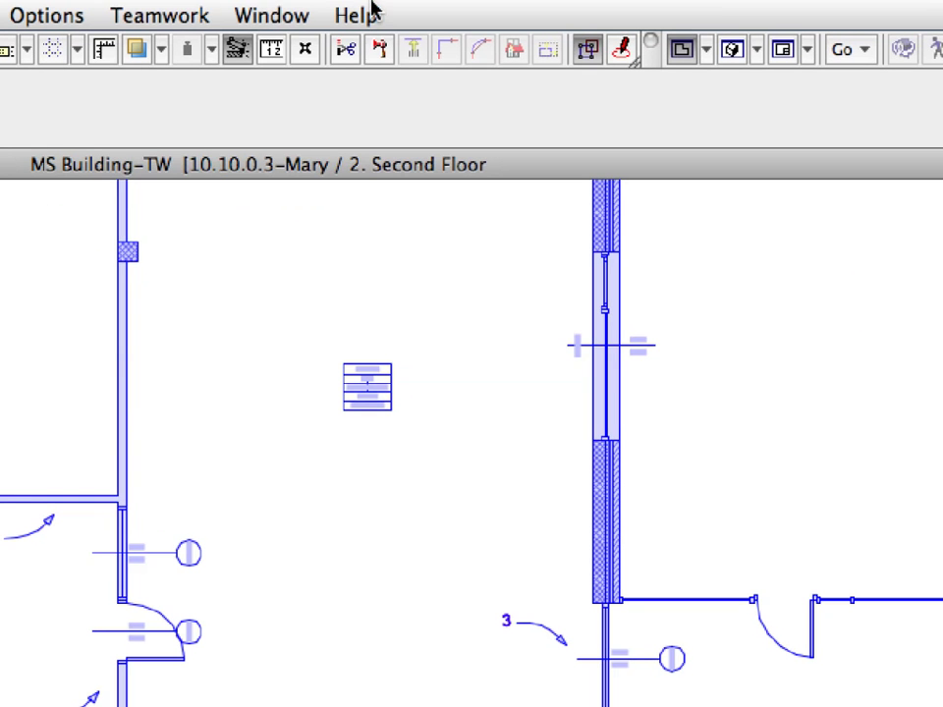
- Open the File menu to reach the Close Project command
click(175, 26)
mouse_move(185, 50)
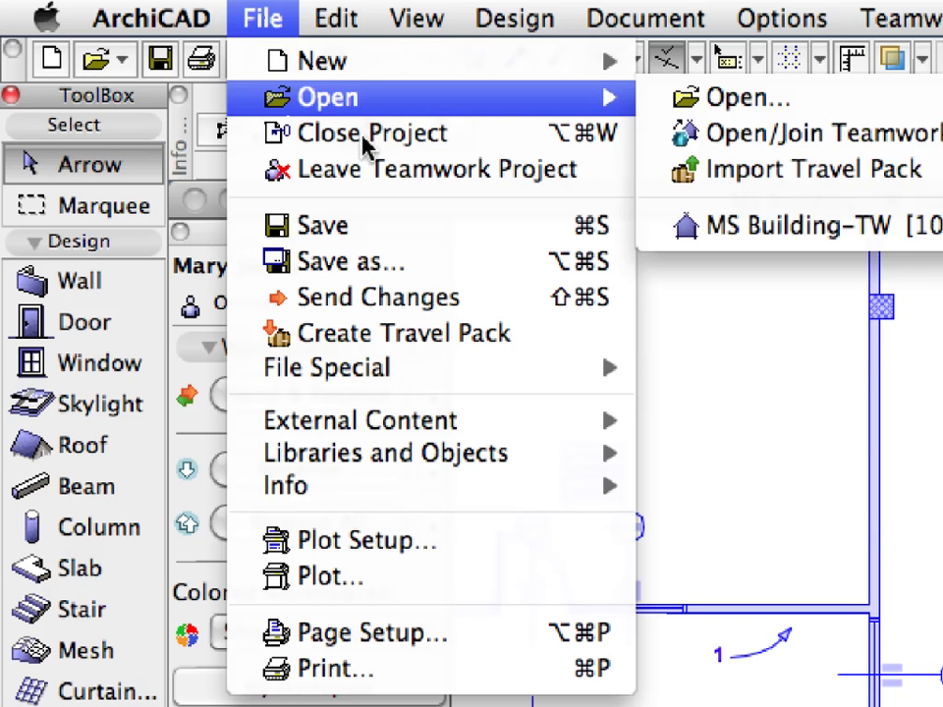
- Choose Close Project, tick Don't ask me again, and close without creating a Travel Pack
click(491, 152)
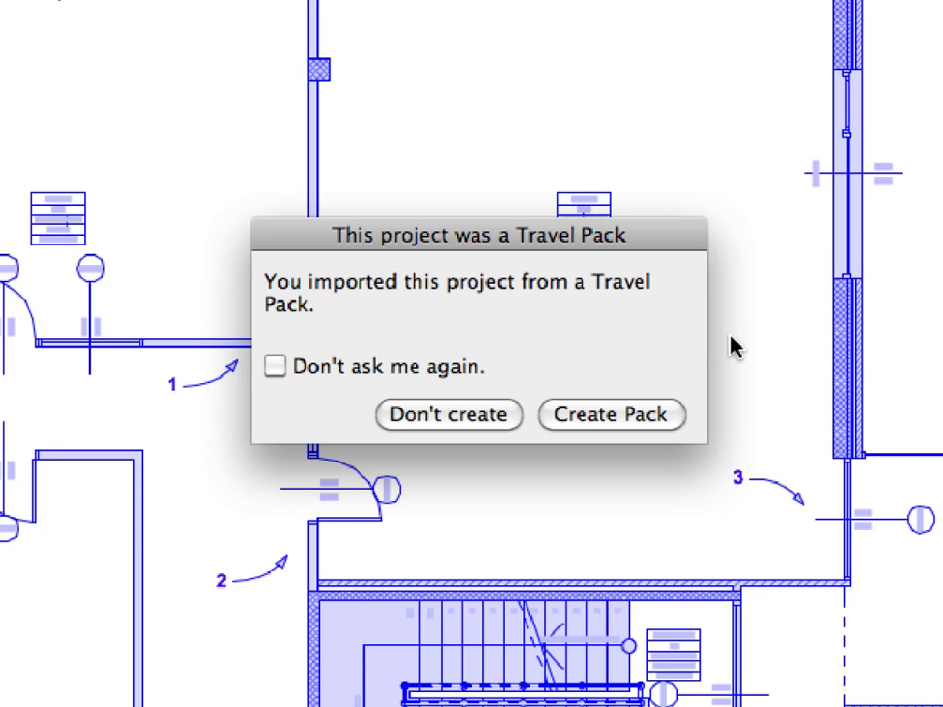
click(469, 373)
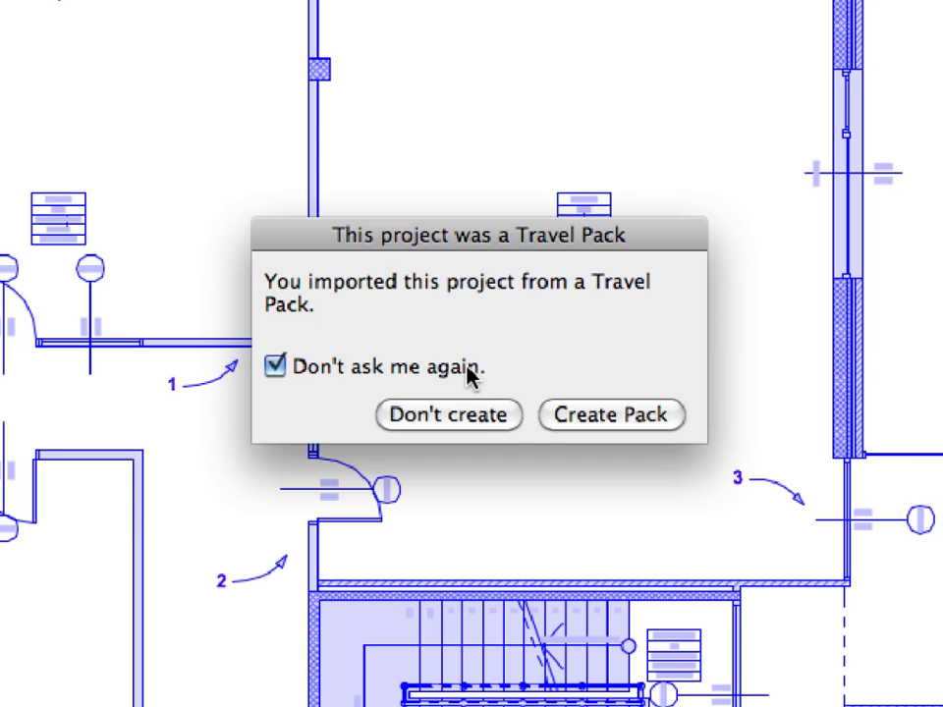
click(481, 423)
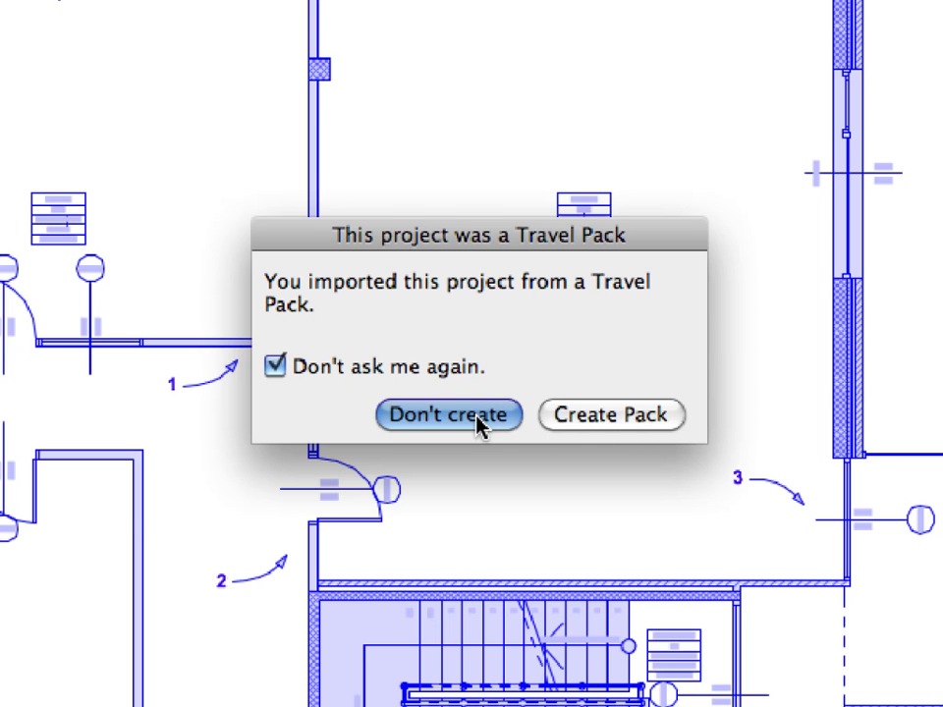
click(478, 420)
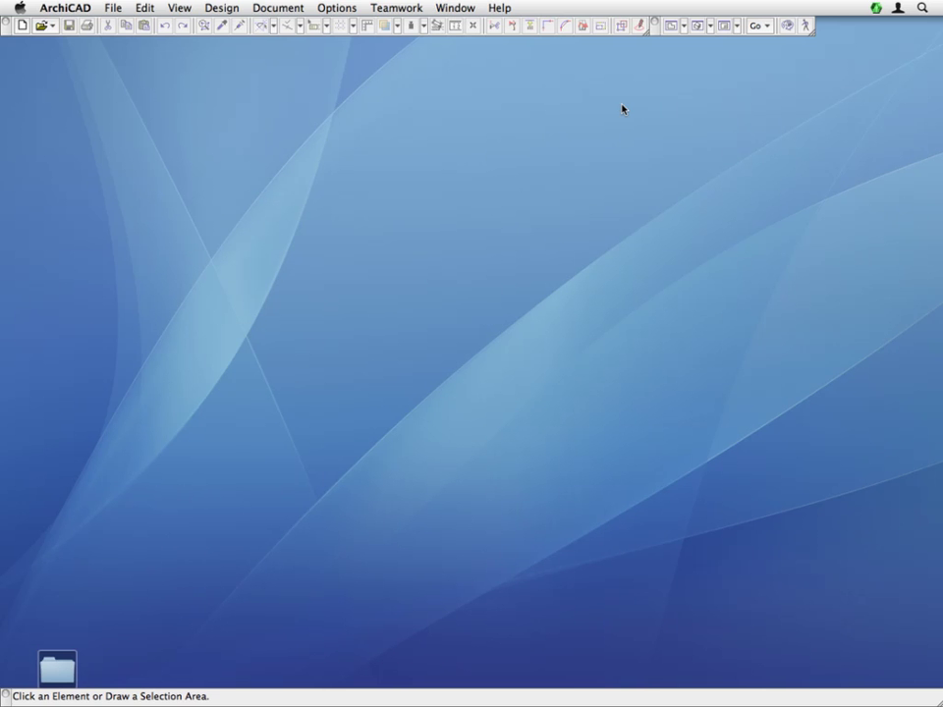